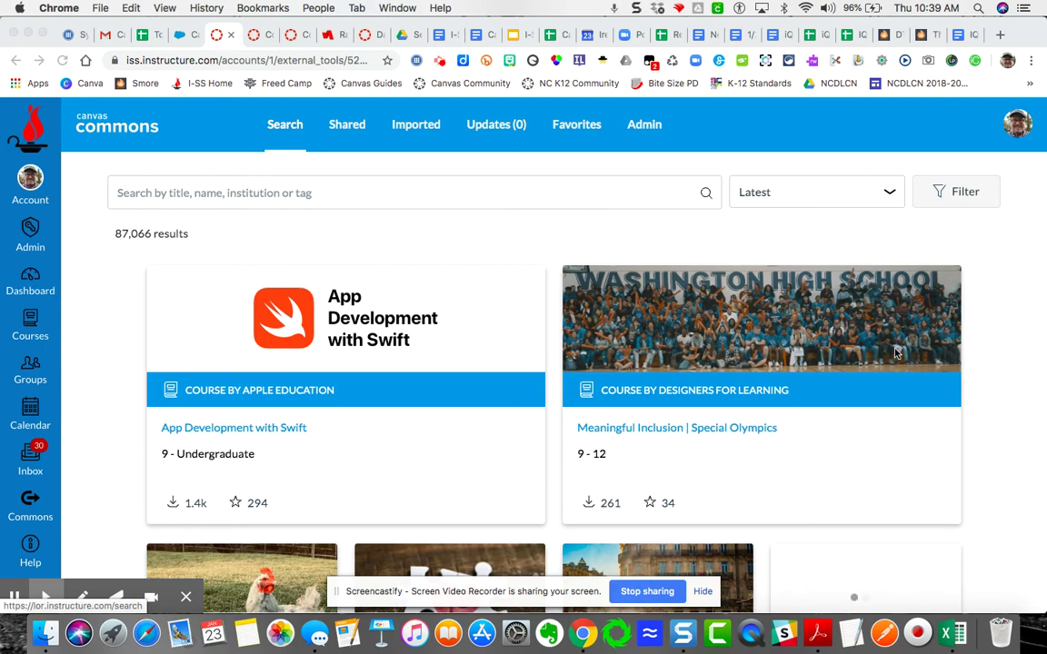
# - Search Commons for 'Canvas Admins' and browse the 75 results sorted by Most Relevant
pyautogui.click(964, 192)
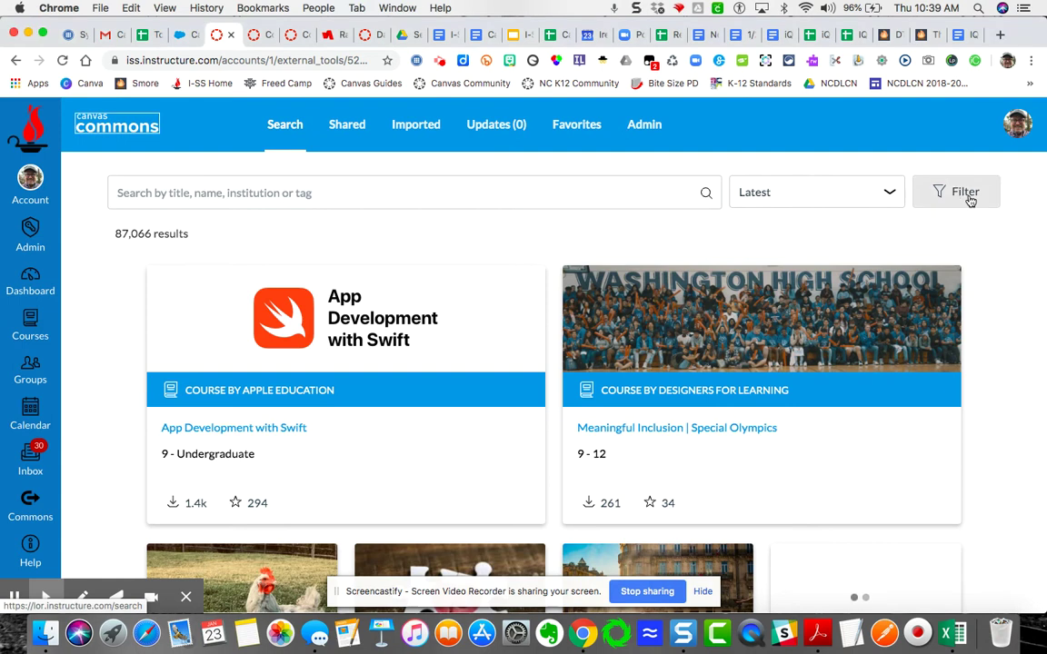
pyautogui.click(289, 193)
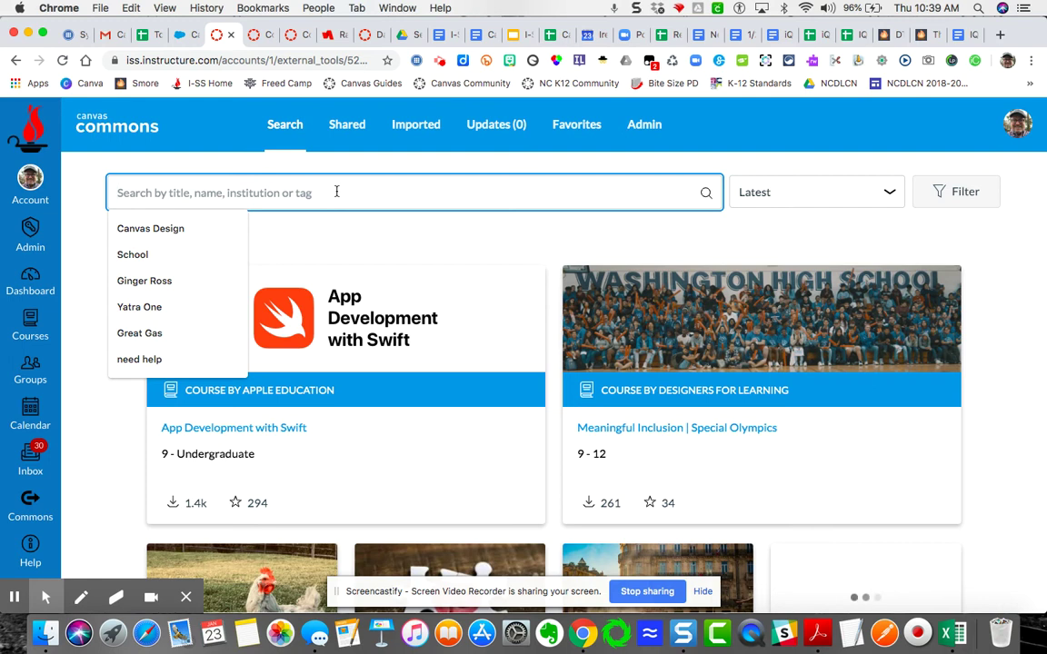
pyautogui.write('Canvas Ad')
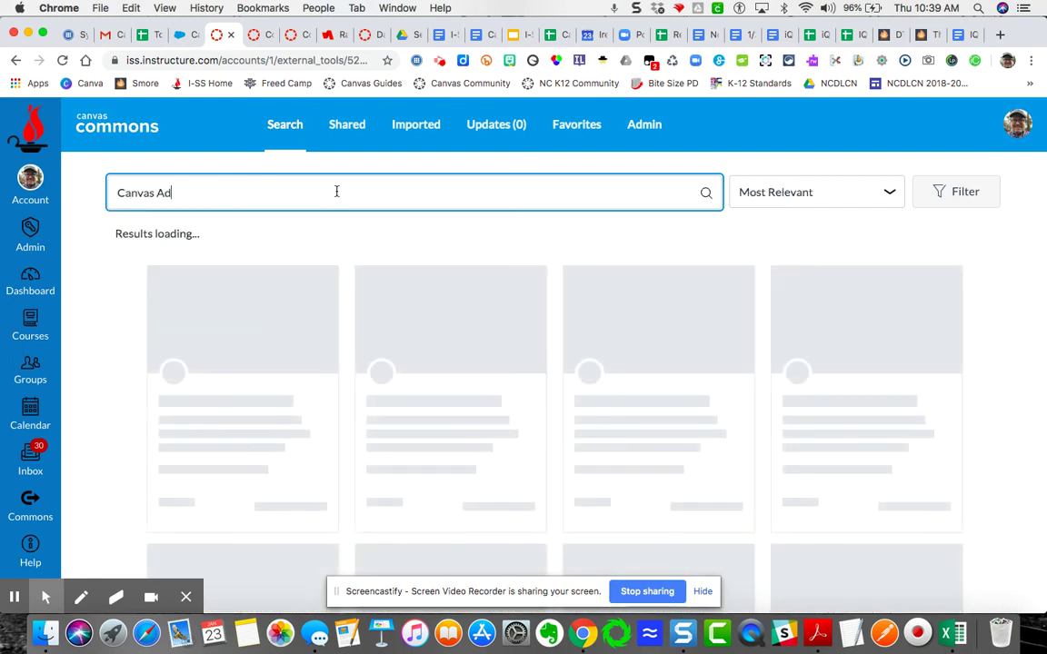
pyautogui.write('mins')
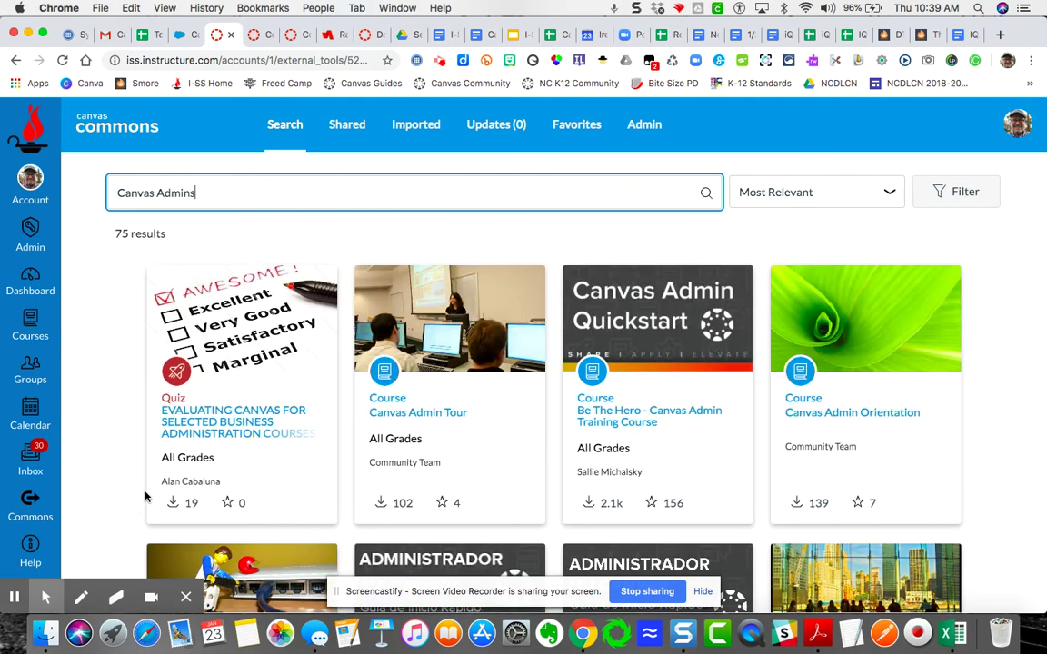
pyautogui.scroll(-2, 145, 496)
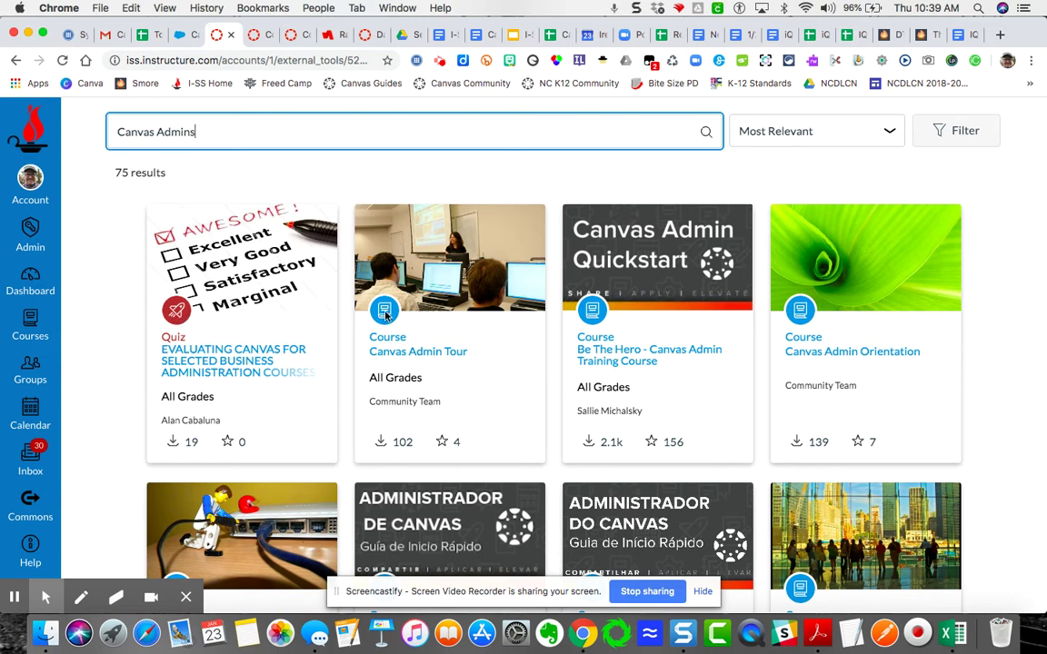
pyautogui.scroll(-3, 437, 354)
pyautogui.scroll(-10, 458, 373)
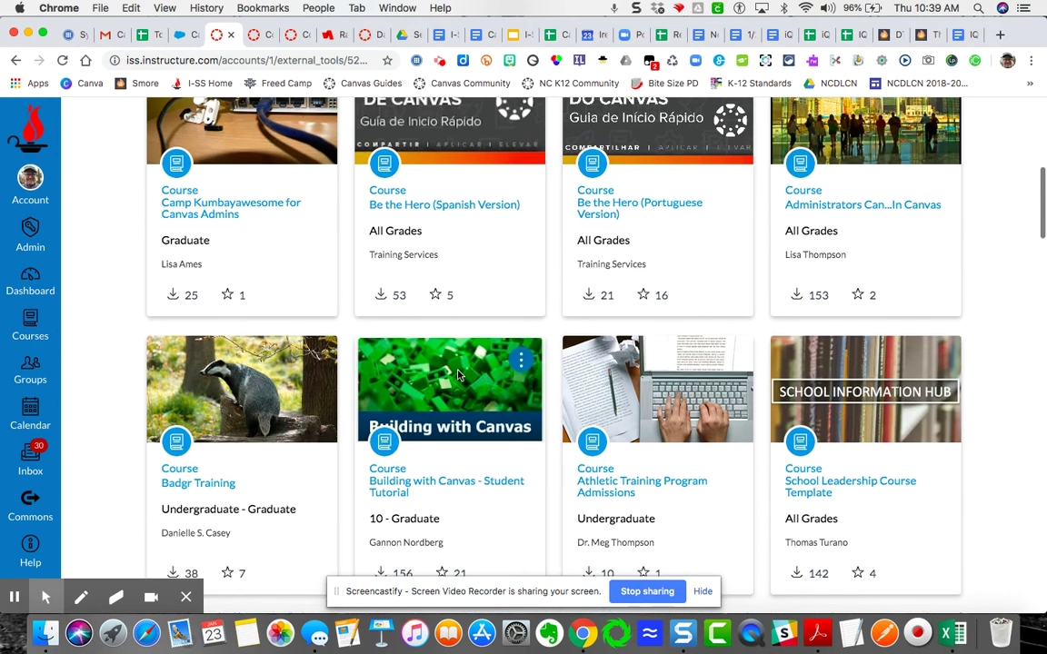
pyautogui.scroll(10, 459, 372)
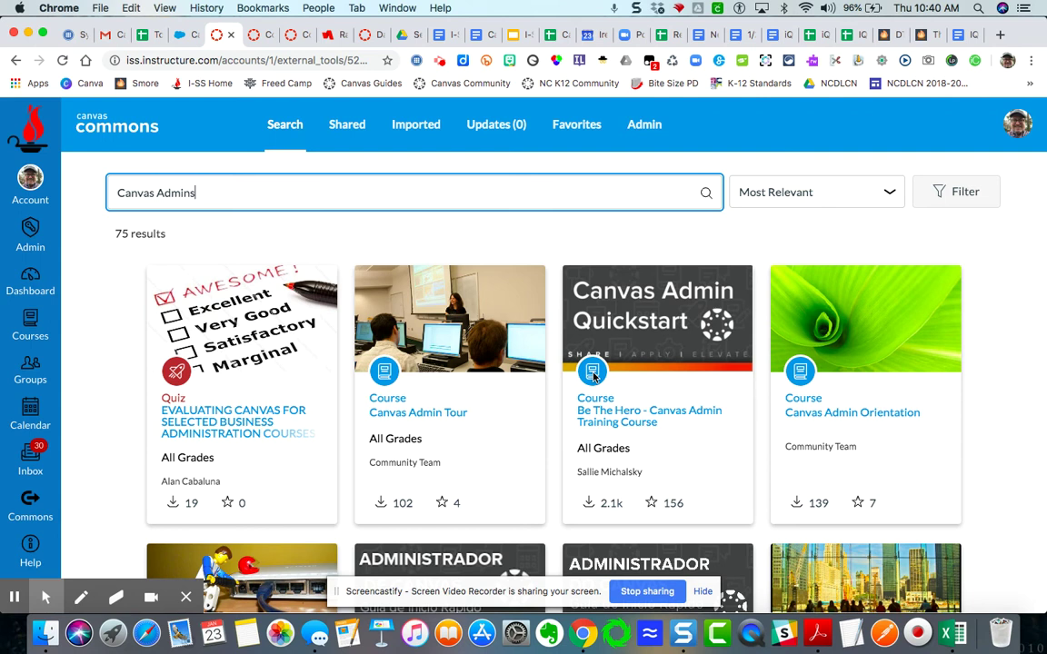
# - Filter the 'Canvas Admins' results to Quizzes, leaving only the business administration evaluation quiz
pyautogui.click(969, 191)
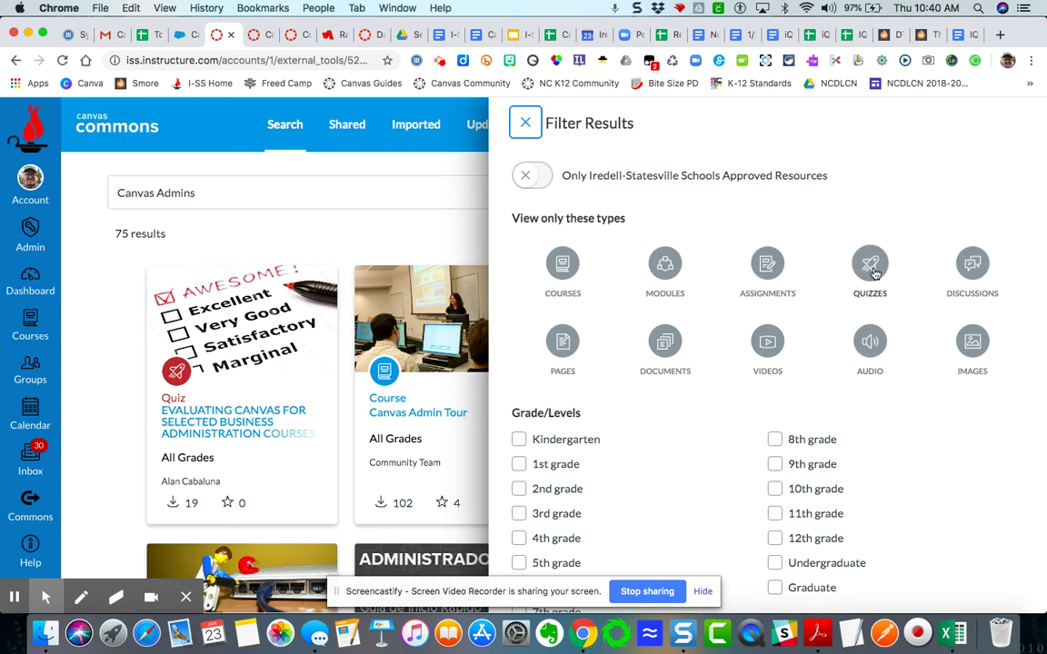
pyautogui.click(870, 269)
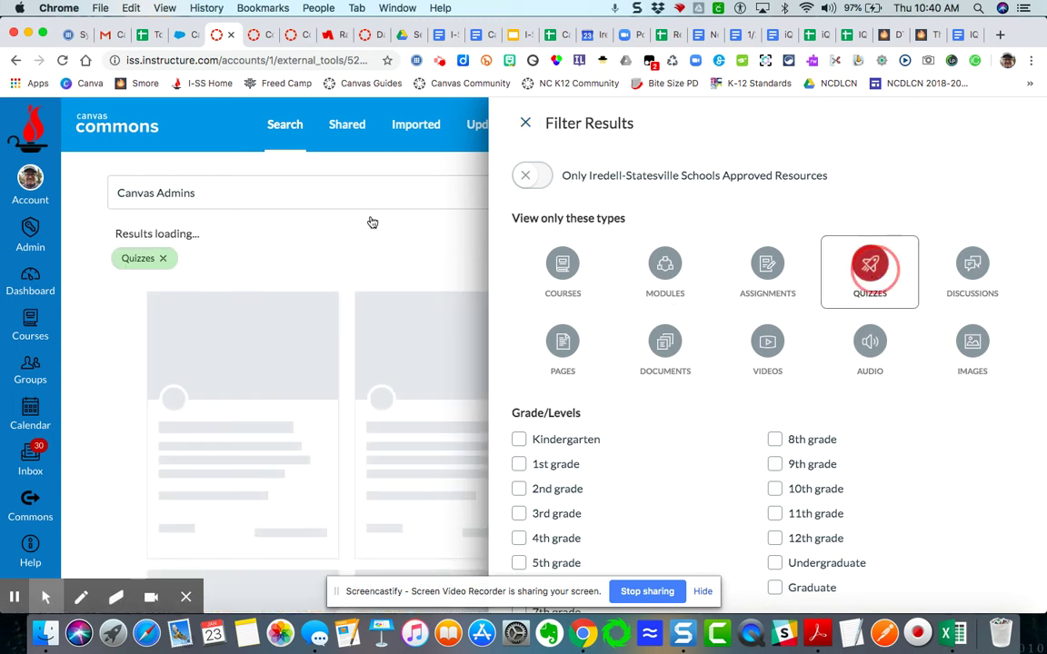
pyautogui.click(473, 110)
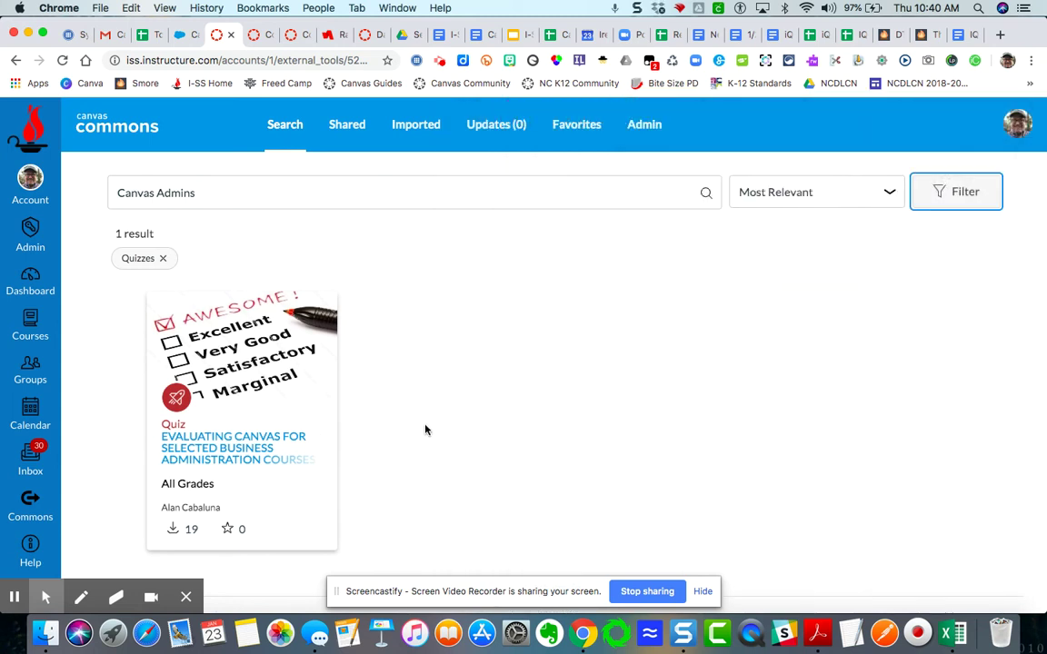
pyautogui.scroll(-1, 446, 441)
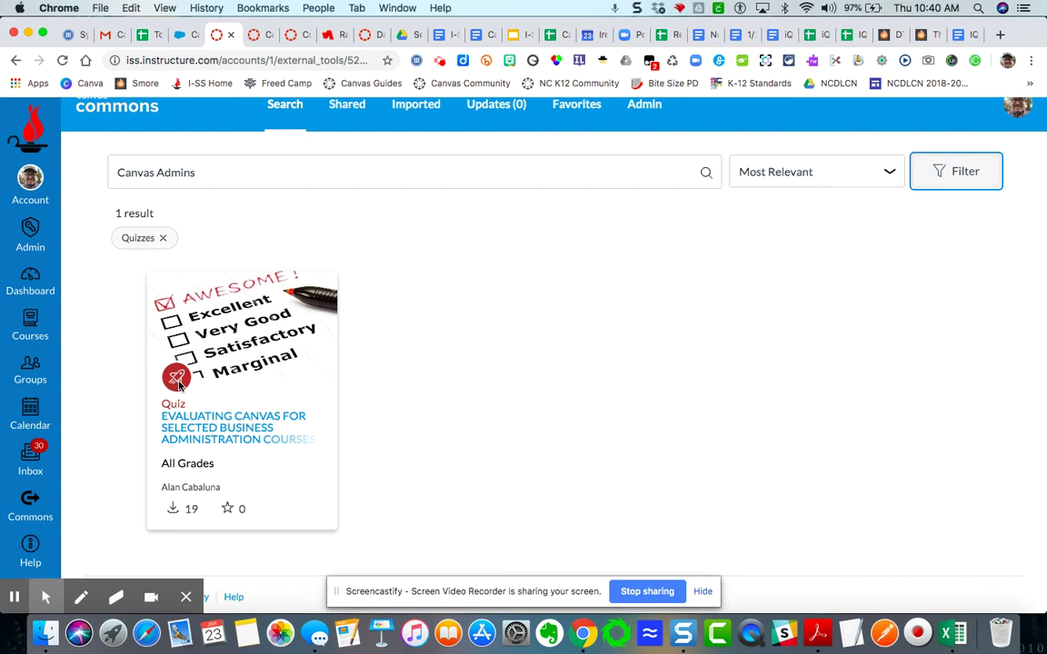
# - Add Modules to the Quizzes filter so four results show: one quiz and three modules
pyautogui.click(955, 173)
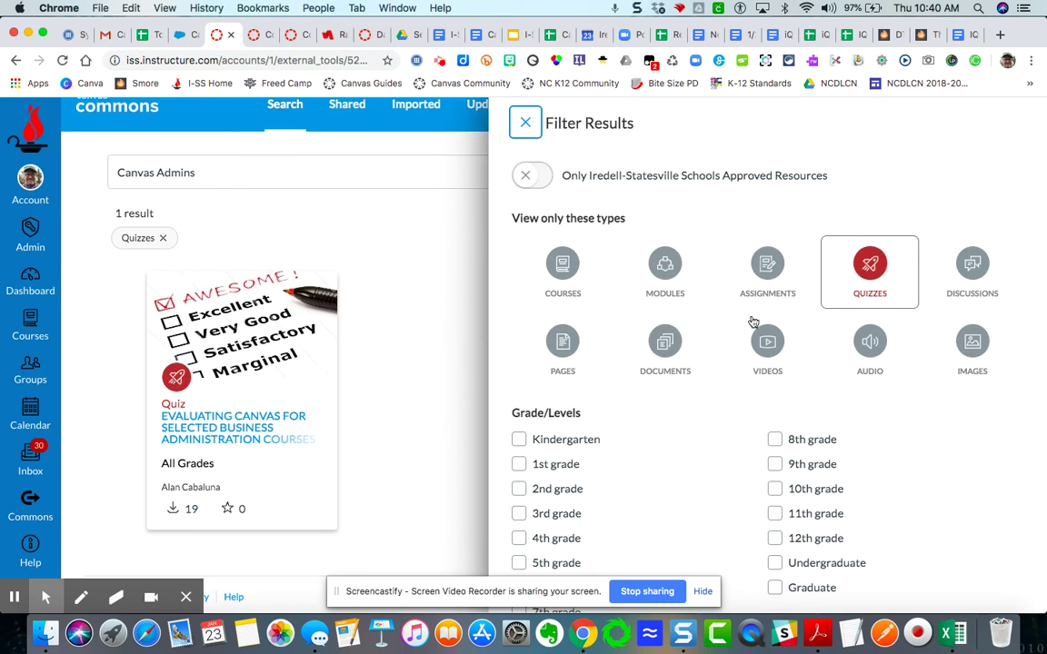
pyautogui.click(664, 271)
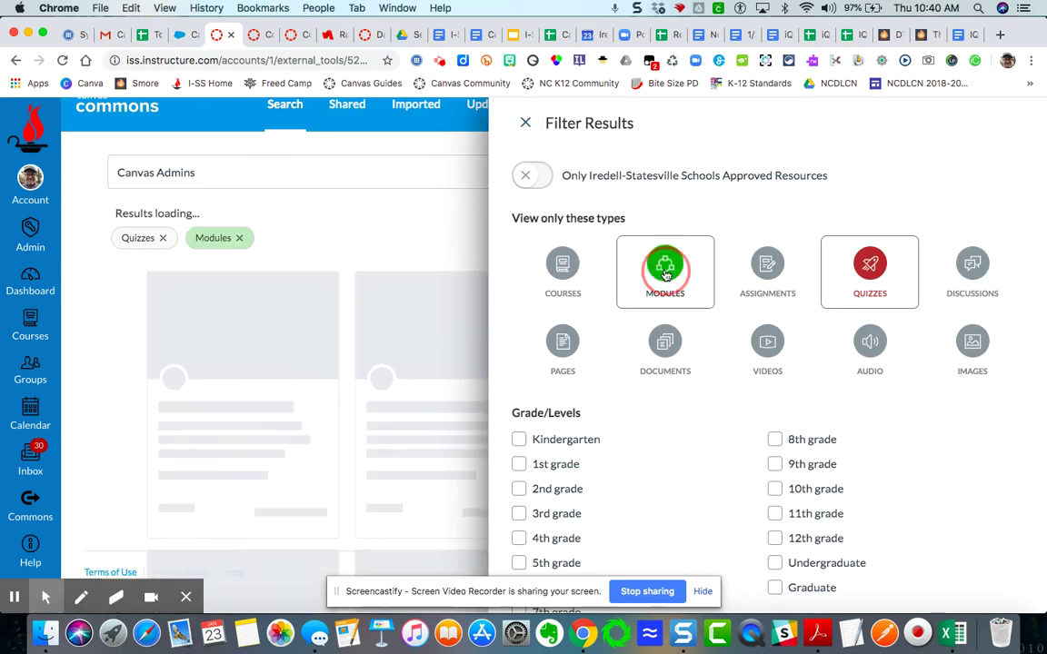
pyautogui.click(527, 123)
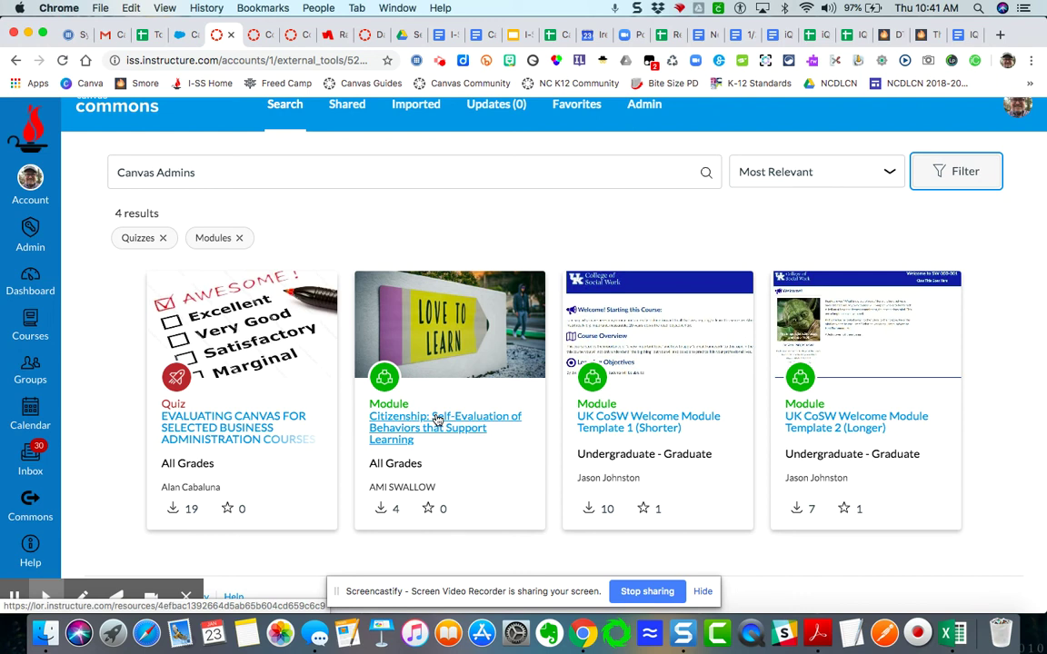
pyautogui.scroll(-1, 491, 445)
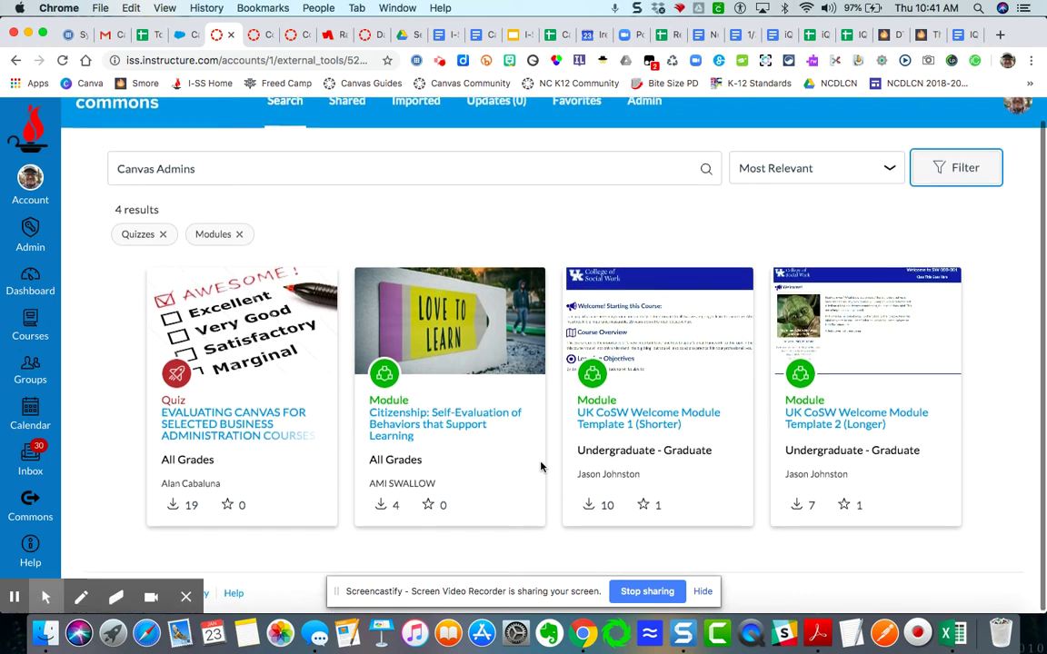
pyautogui.click(454, 416)
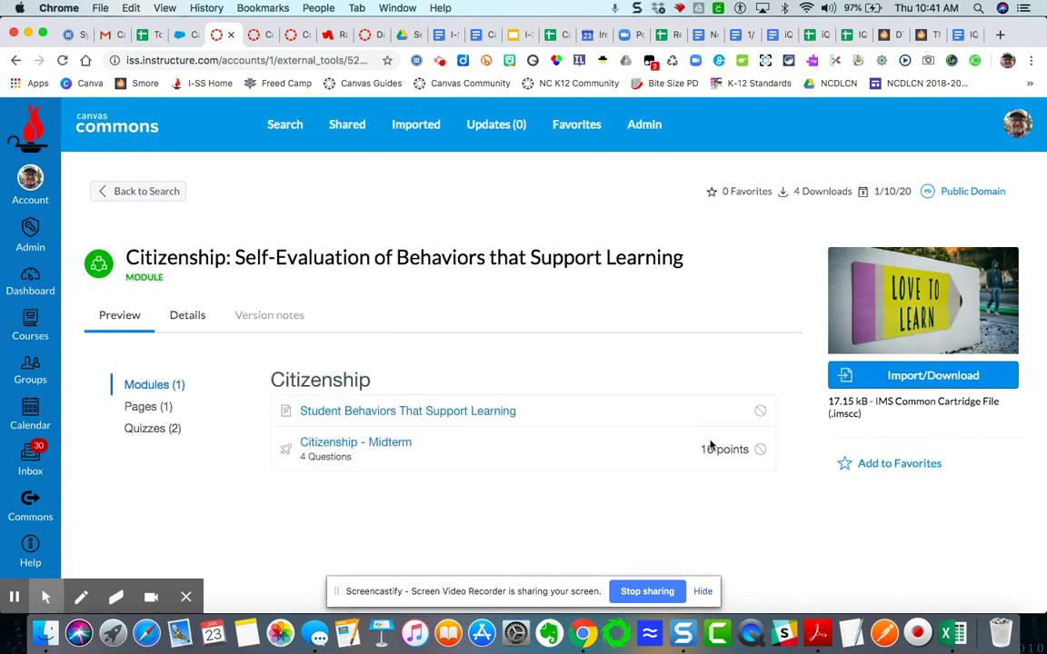
pyautogui.scroll(-2, 713, 443)
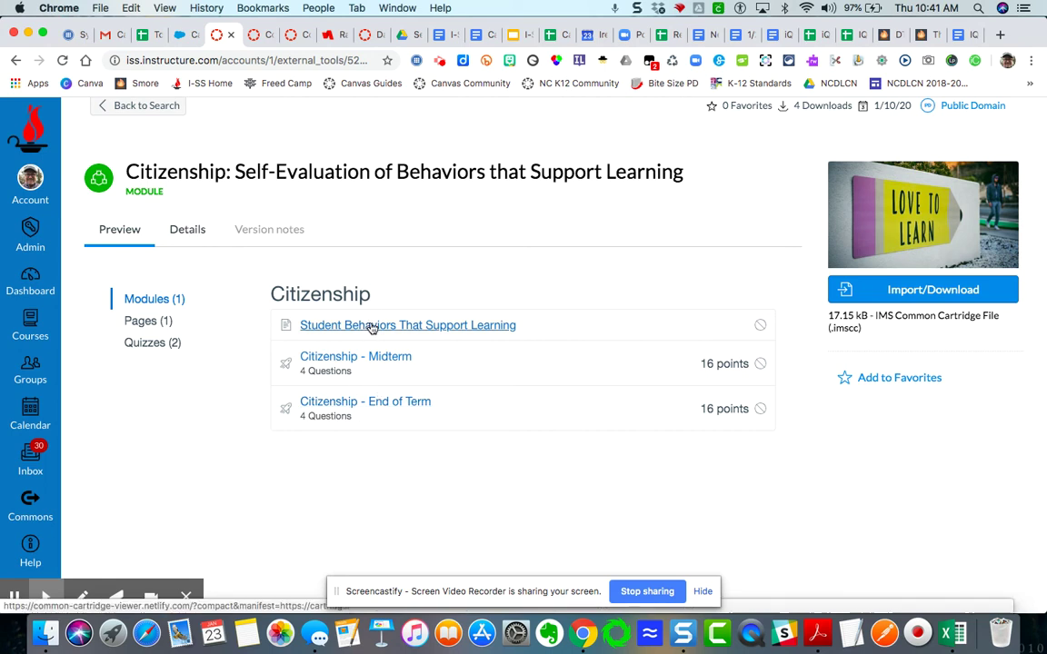
pyautogui.click(146, 109)
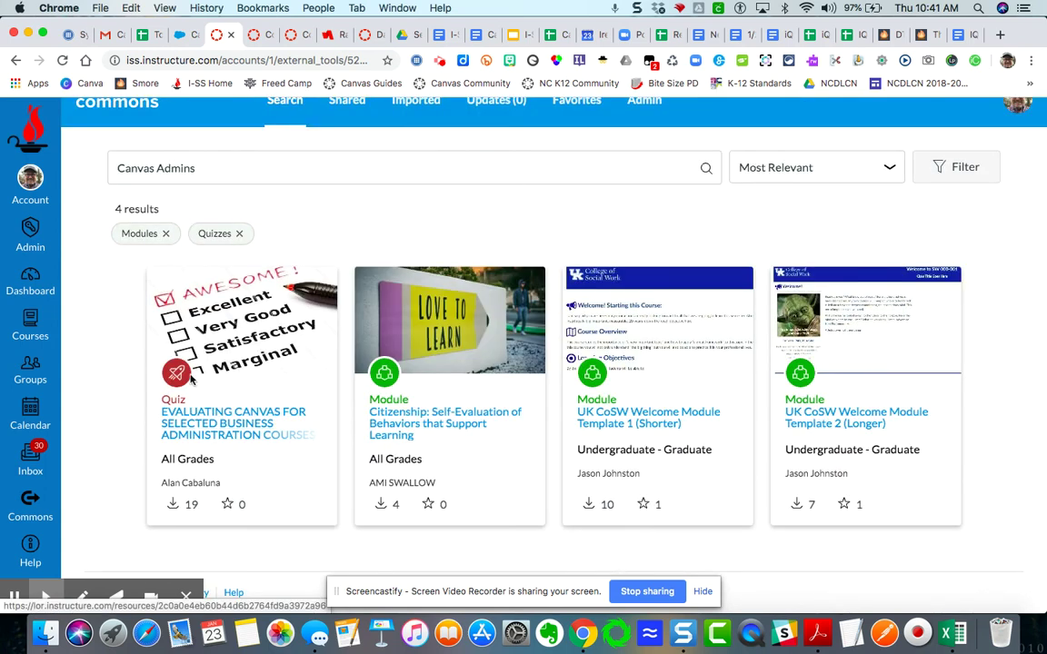
# - Open the 'Evaluating Canvas for Selected Business Administration Courses' quiz and its Import/Download options
pyautogui.click(235, 413)
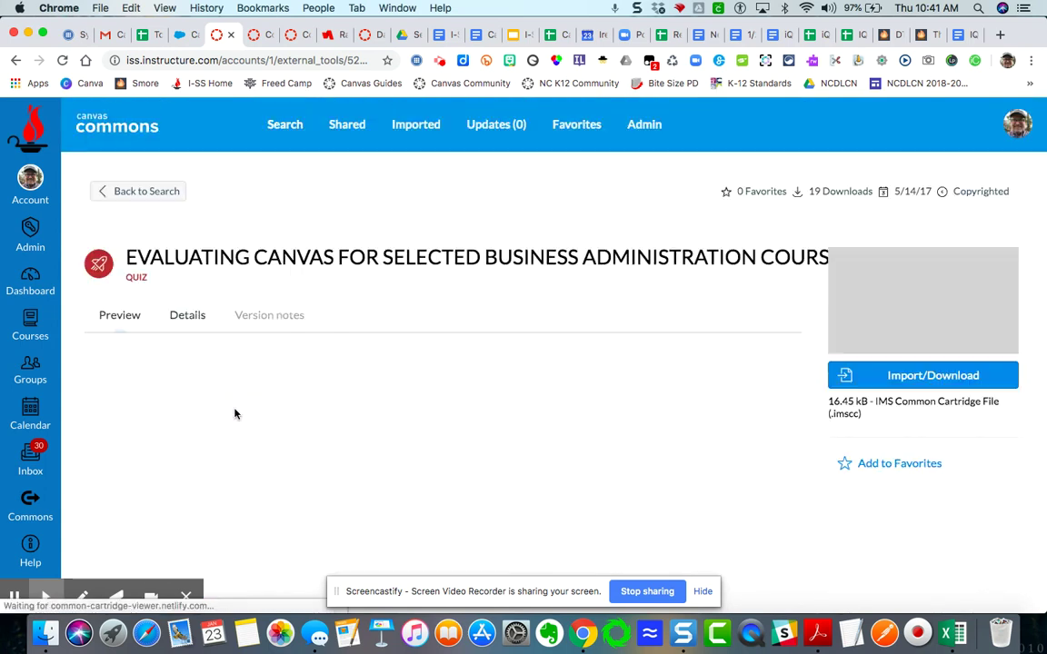
pyautogui.scroll(-2, 711, 426)
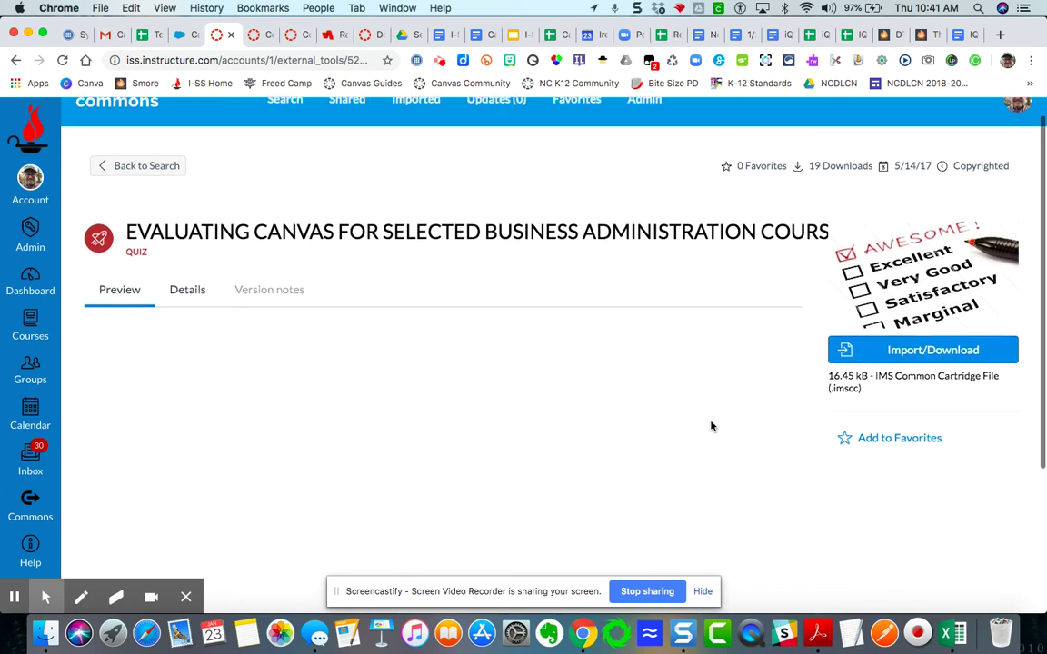
pyautogui.click(924, 335)
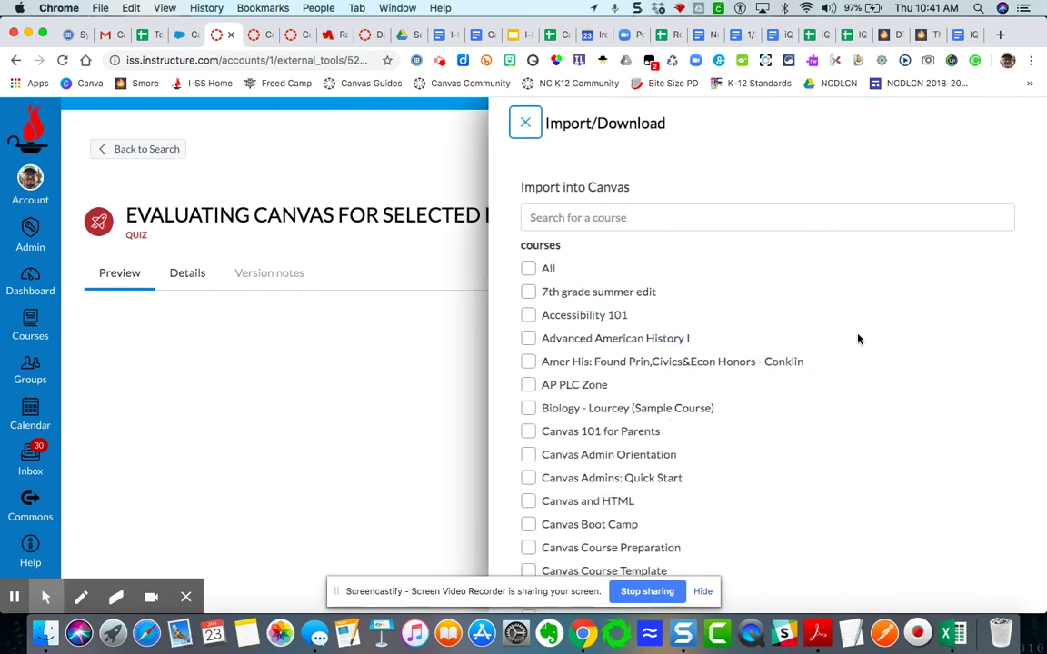
pyautogui.scroll(-5, 782, 475)
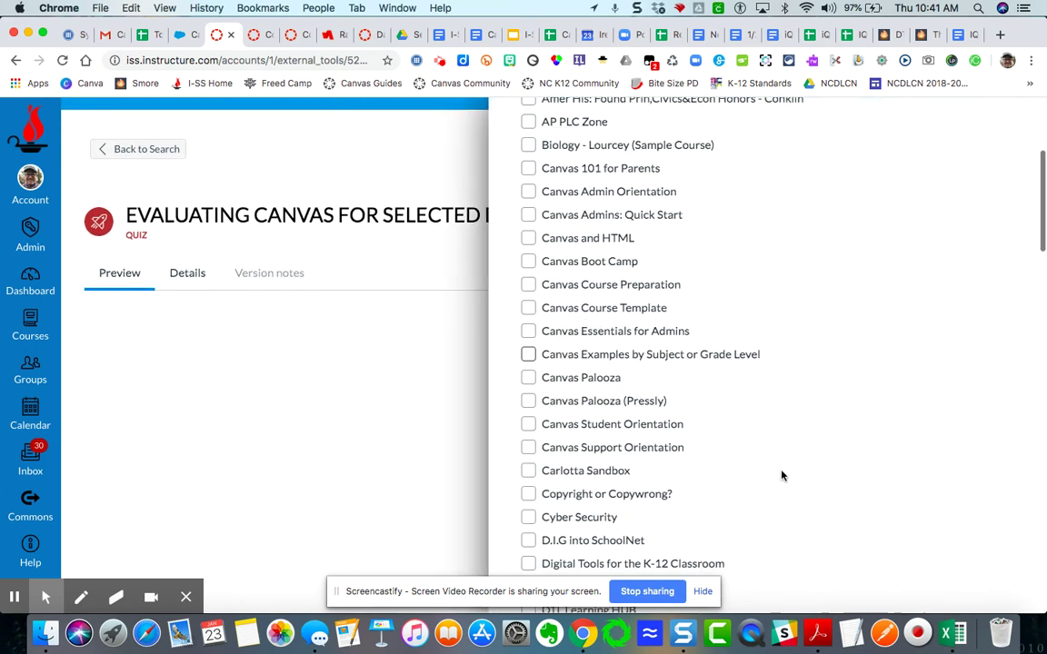
pyautogui.scroll(-10, 781, 476)
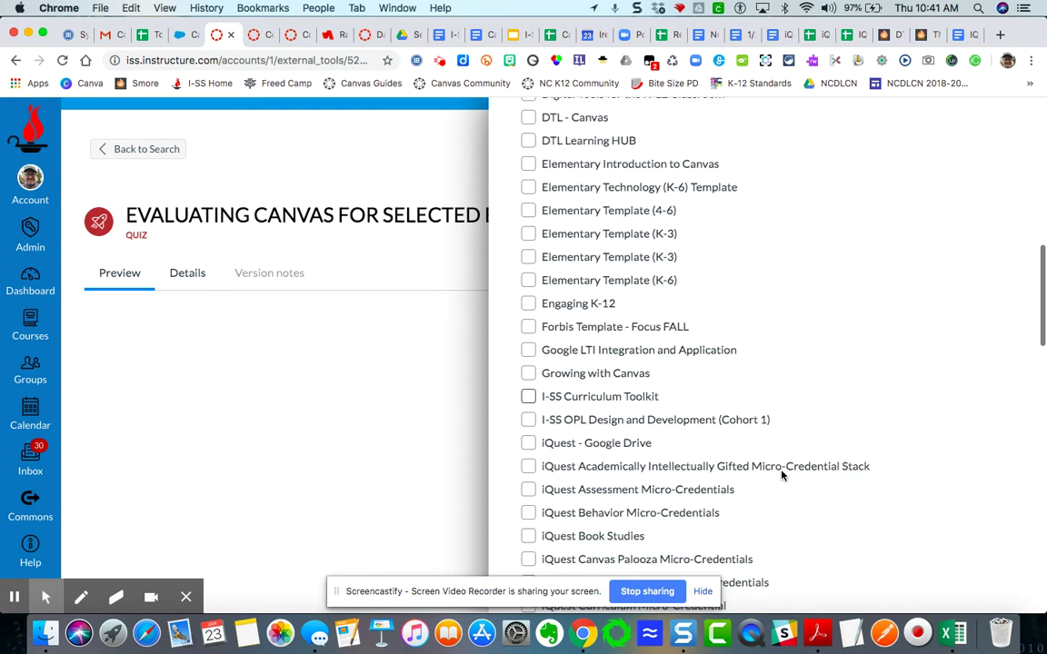
pyautogui.scroll(-3, 782, 475)
pyautogui.scroll(8, 782, 475)
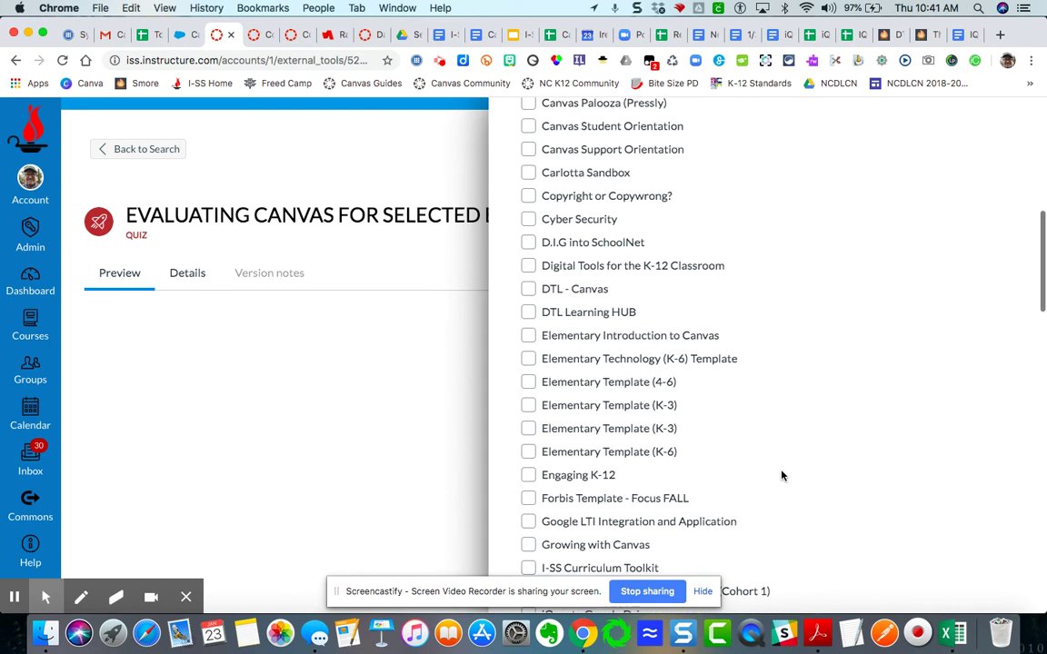
pyautogui.scroll(-20, 781, 490)
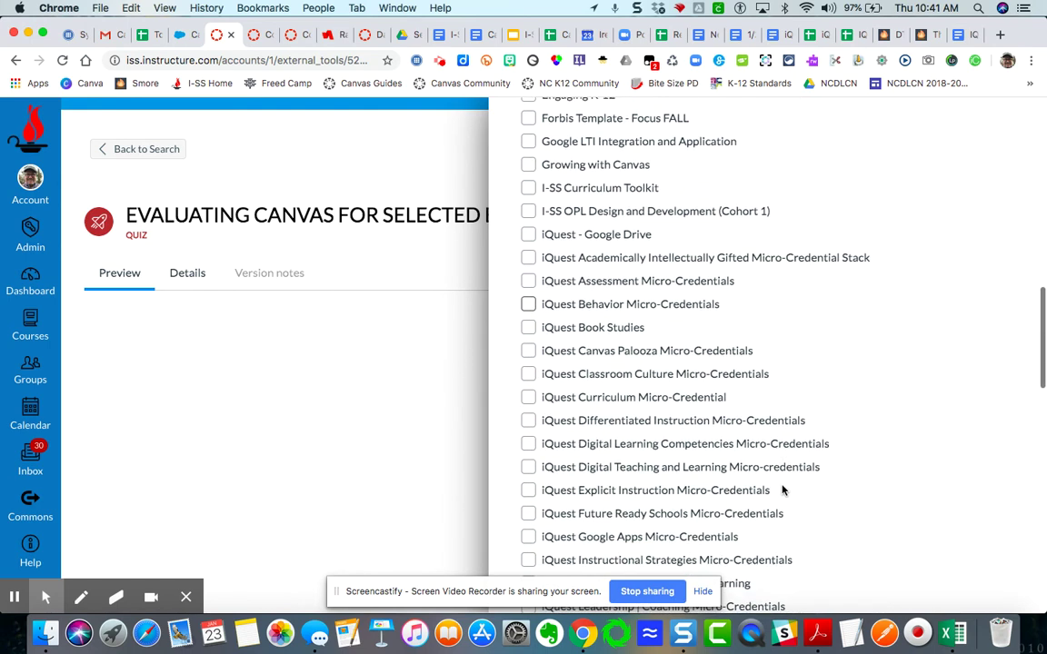
pyautogui.scroll(-1, 782, 491)
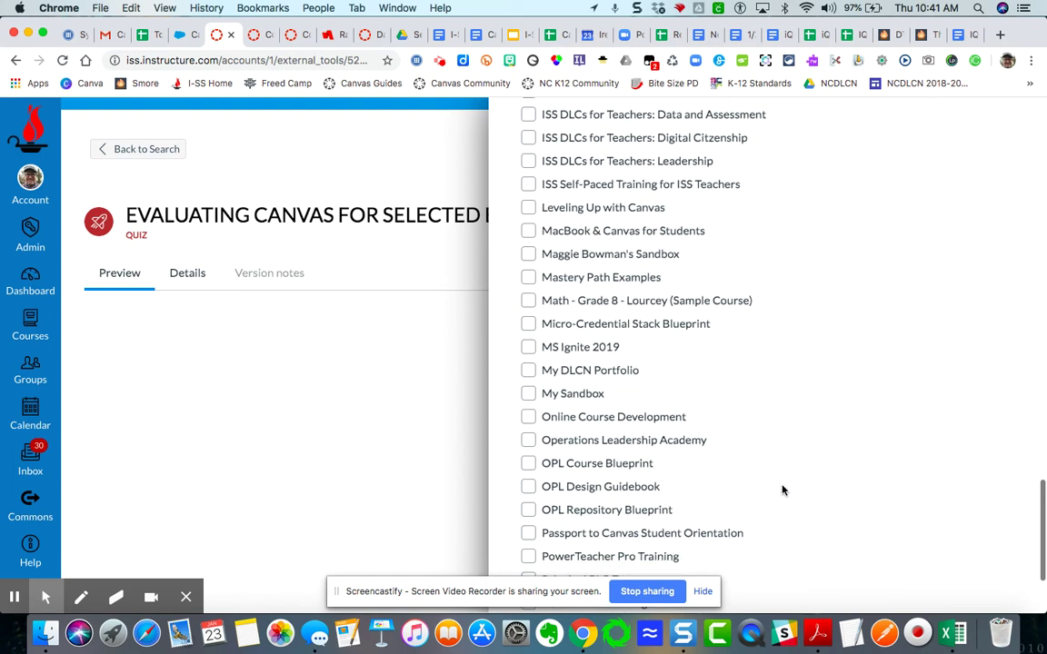
# - Select My Sandbox as the destination course and import the quiz into it
pyautogui.click(528, 394)
pyautogui.scroll(-5, 774, 416)
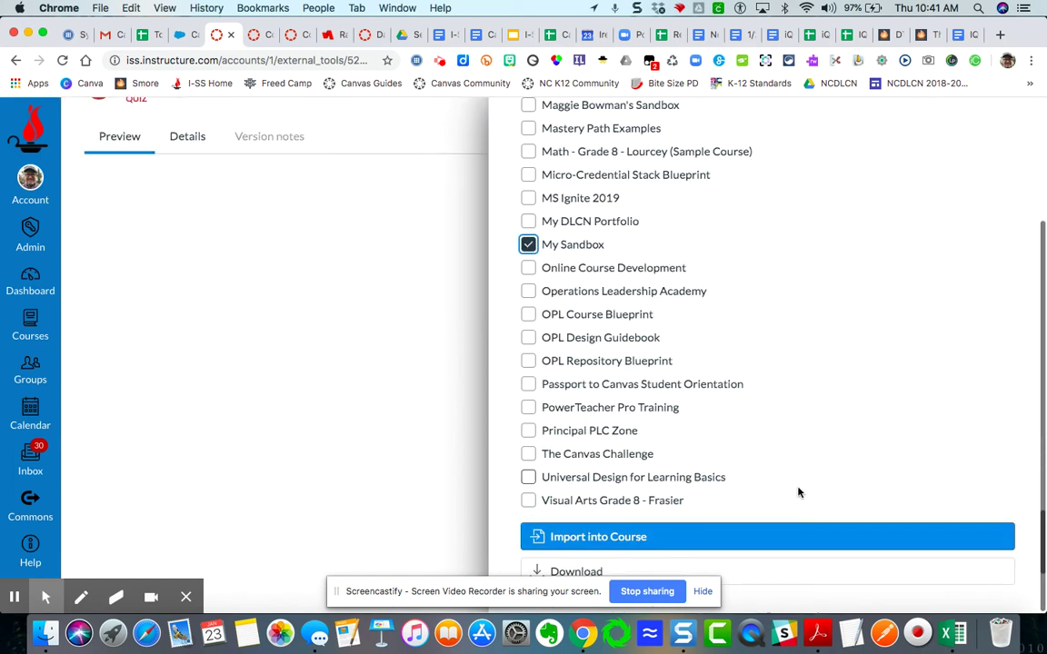
pyautogui.click(609, 537)
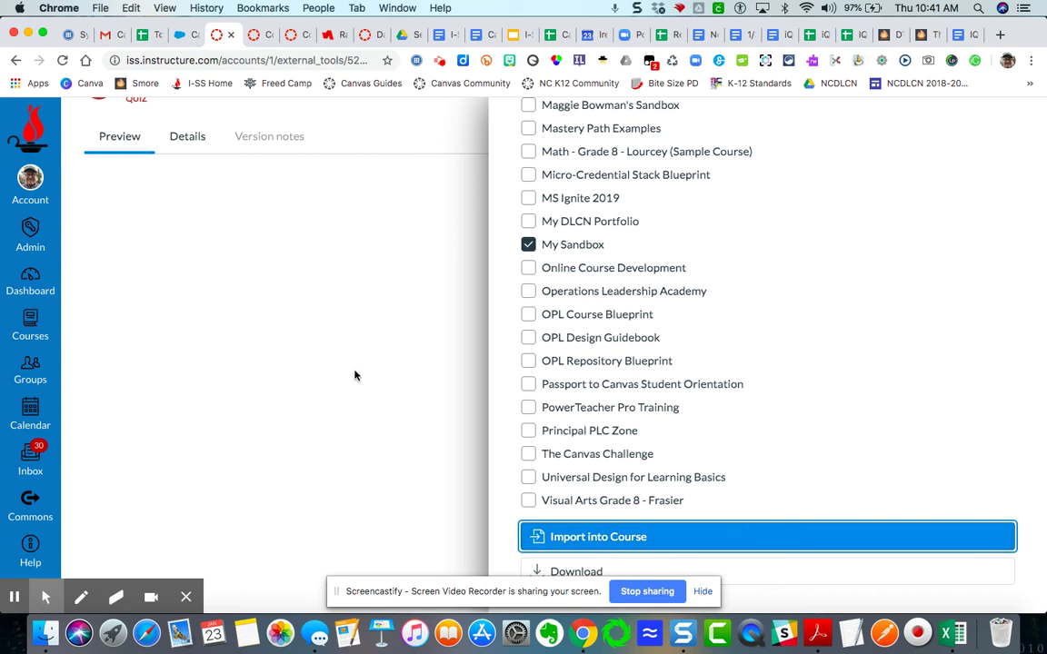
pyautogui.scroll(3, 354, 375)
pyautogui.click(575, 537)
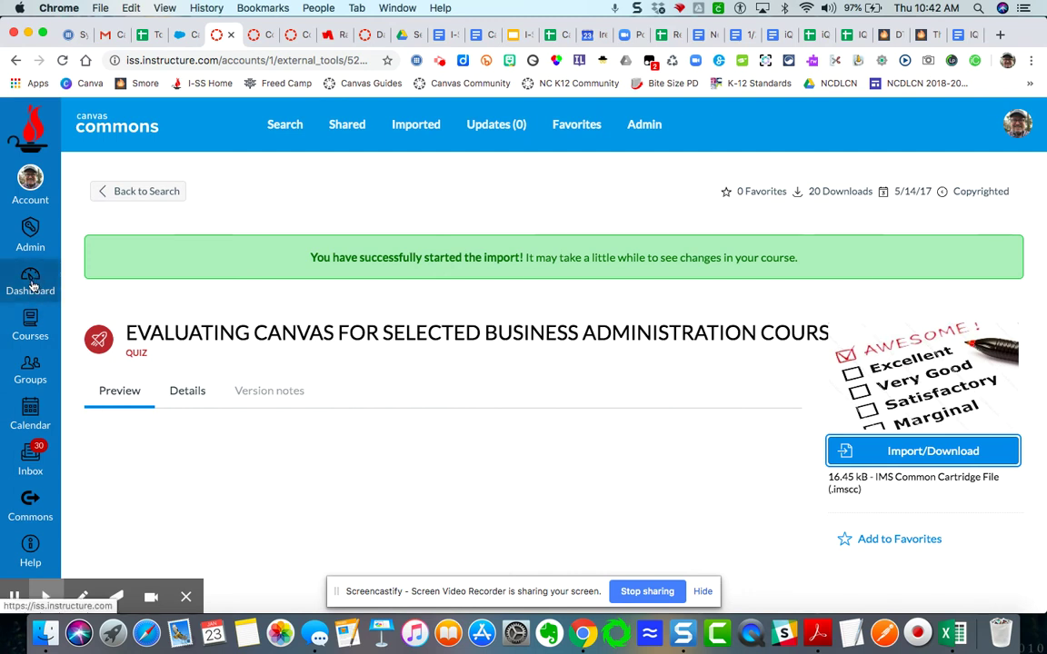
# - Go to the Dashboard, open the My Sandbox course card, then its Quizzes page
pyautogui.click(31, 285)
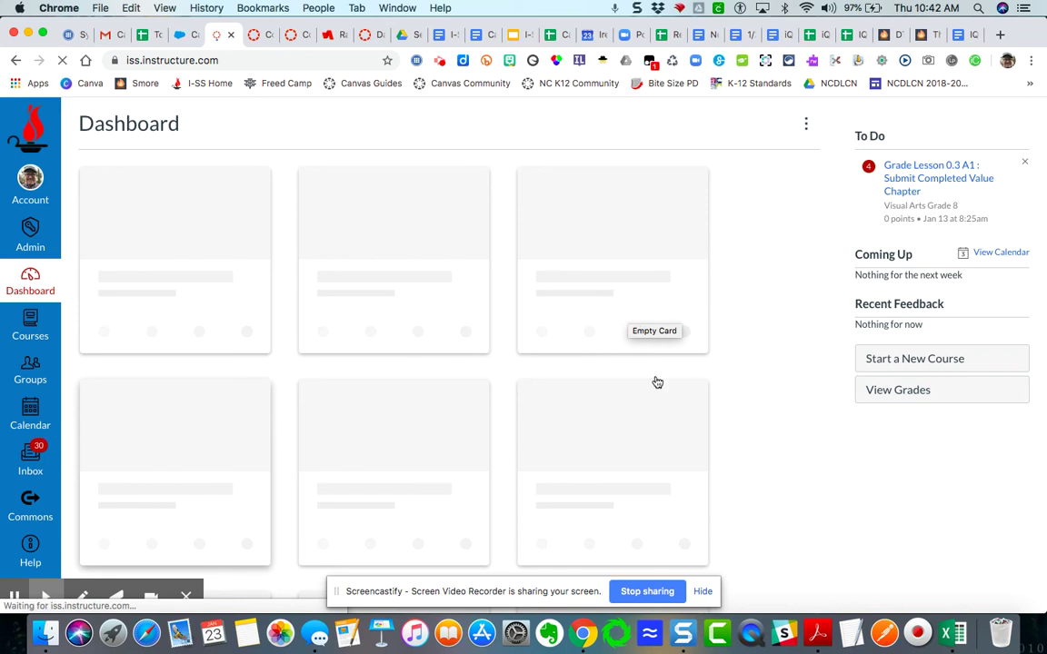
pyautogui.scroll(-3, 673, 467)
pyautogui.scroll(-10, 673, 467)
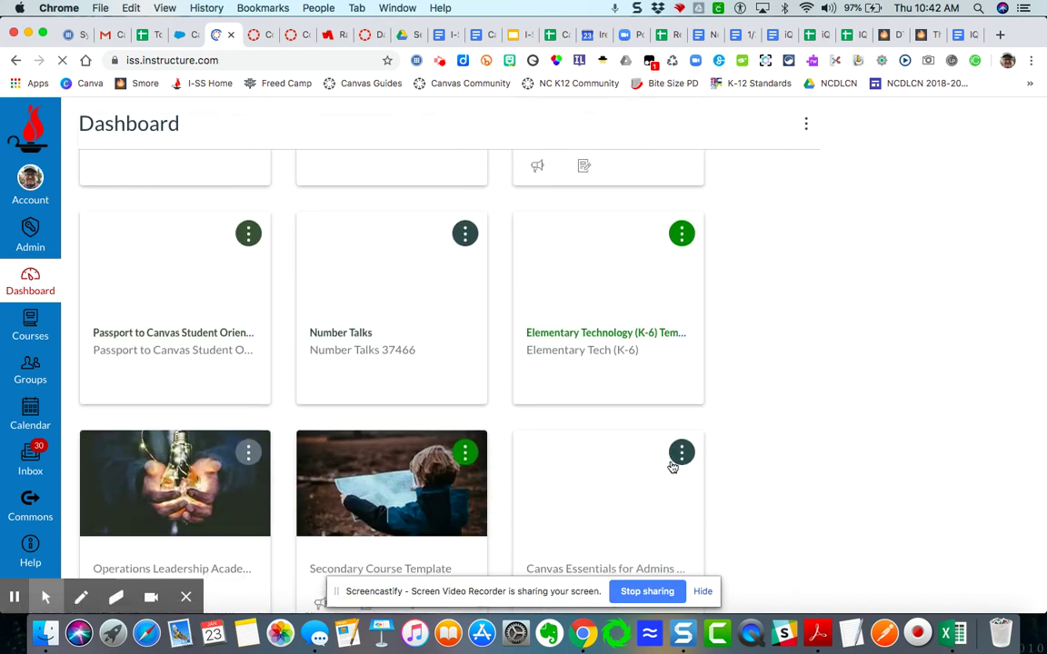
pyautogui.scroll(-3, 672, 467)
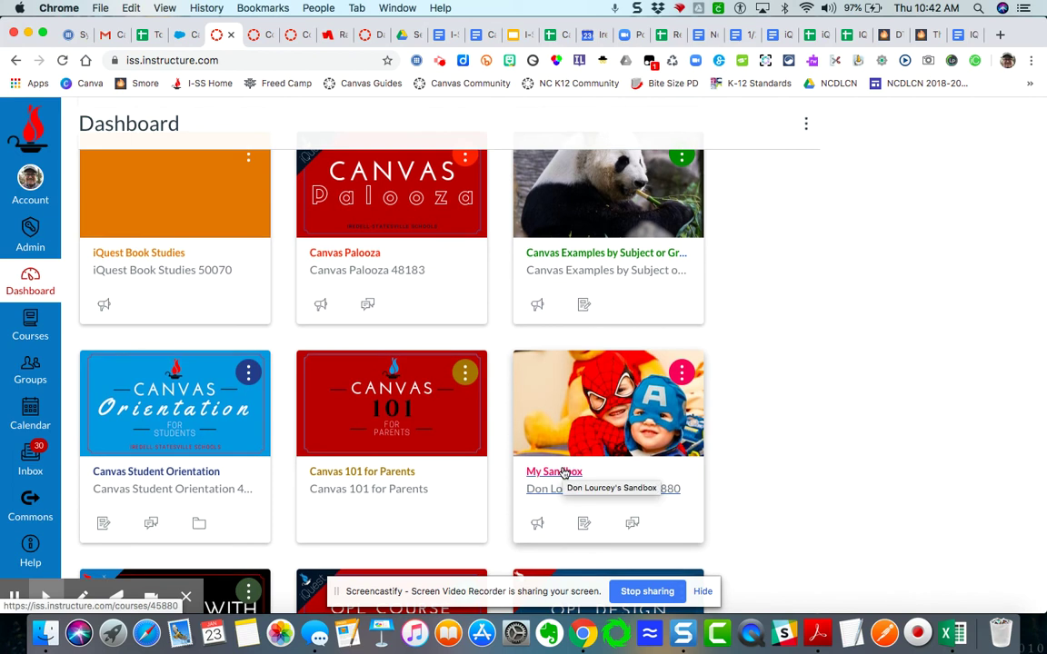
pyautogui.click(556, 472)
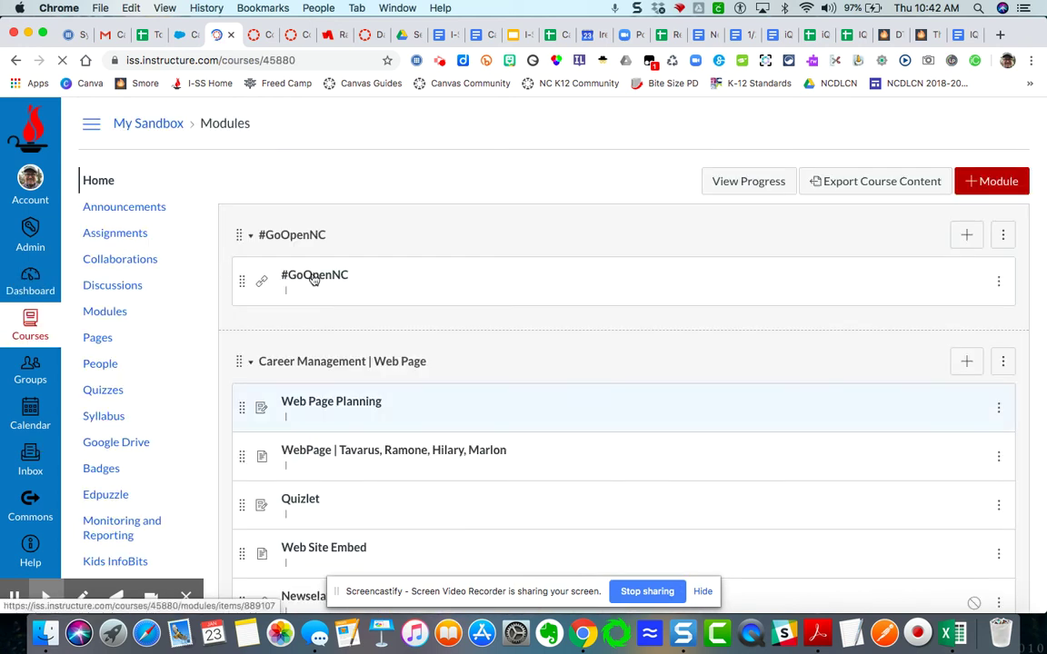
pyautogui.click(104, 391)
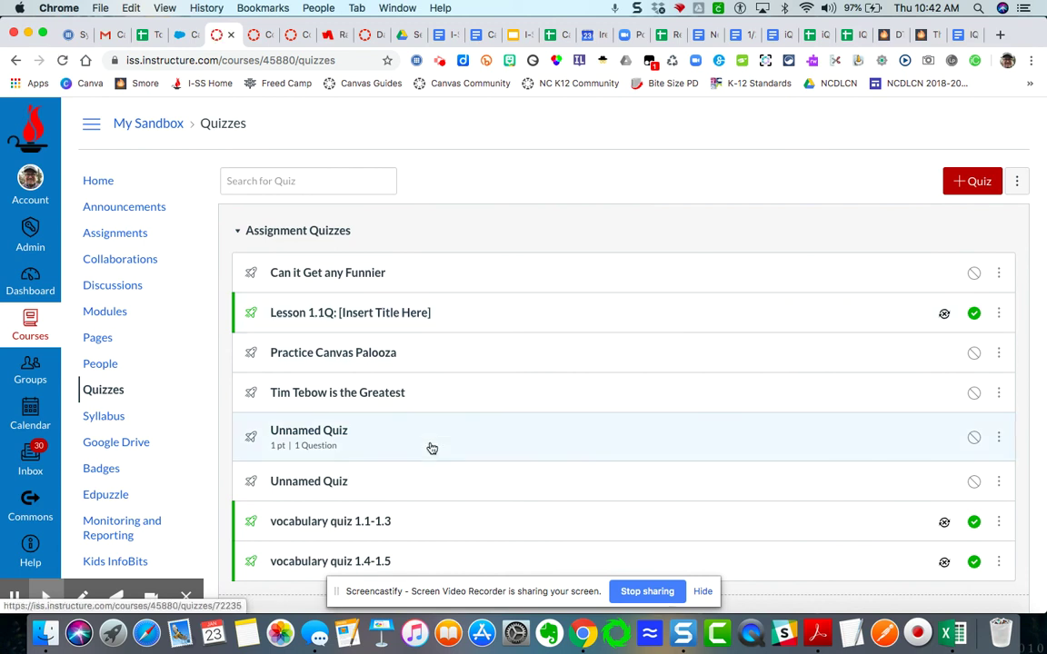
# - Scroll the My Sandbox Quizzes page to the imported quiz under Surveys (100 pts, 34 questions)
pyautogui.scroll(-5, 531, 510)
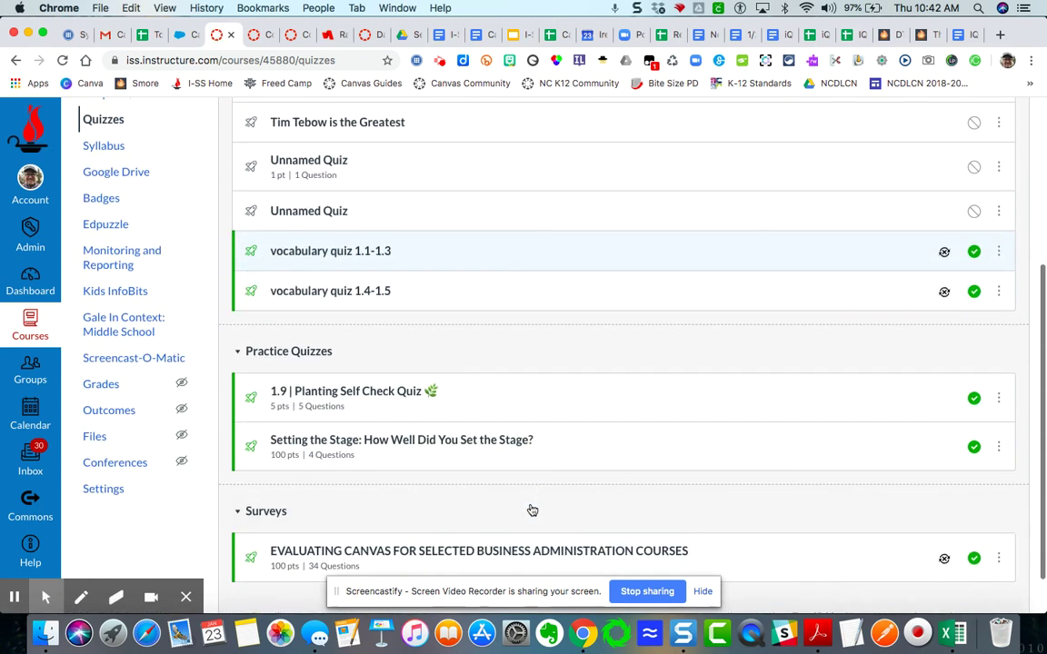
pyautogui.scroll(-1, 532, 510)
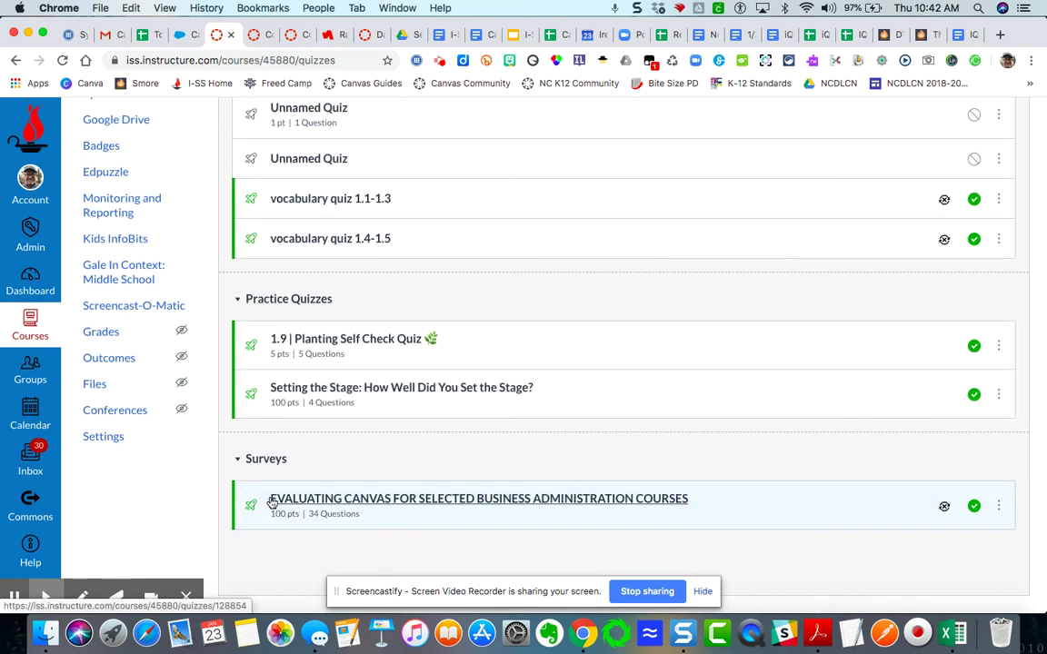
pyautogui.scroll(4, 381, 465)
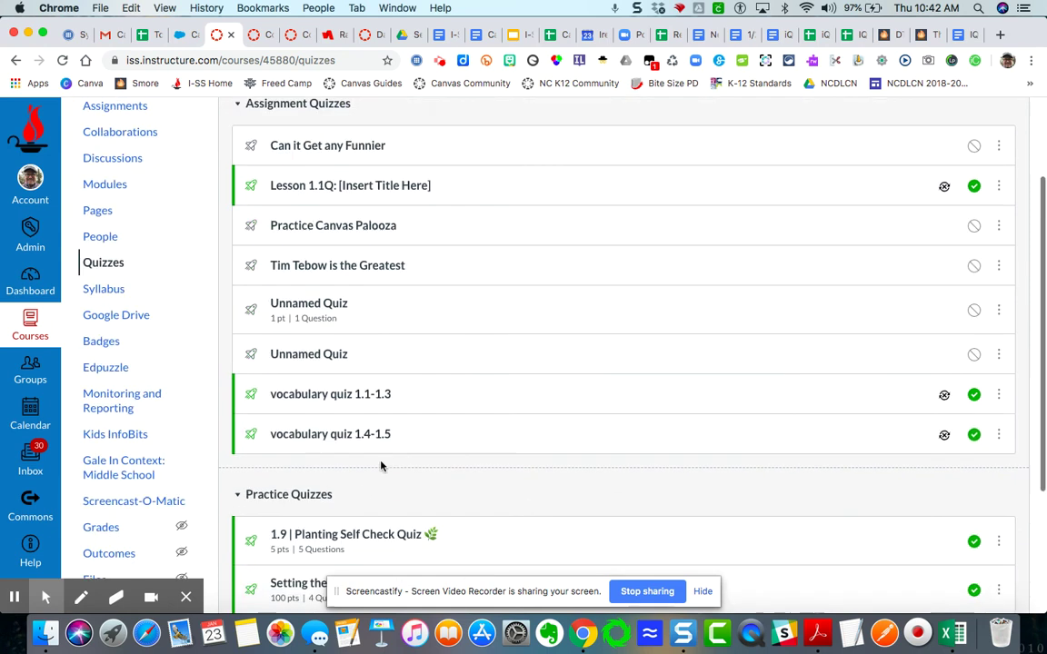
pyautogui.scroll(3, 381, 465)
pyautogui.scroll(-7, 437, 434)
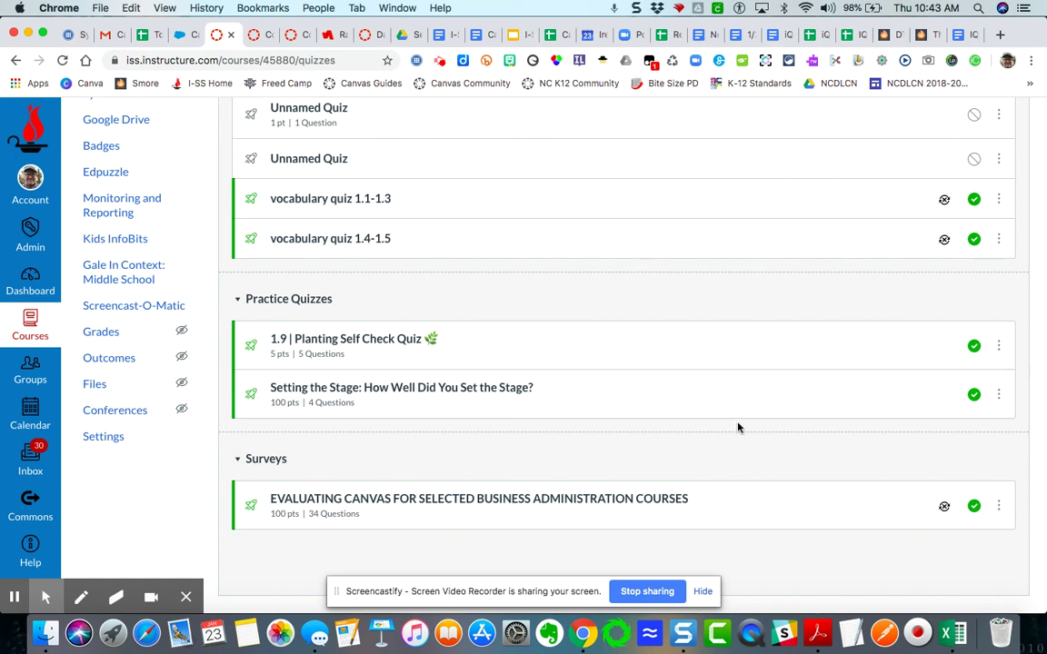
pyautogui.scroll(1, 847, 461)
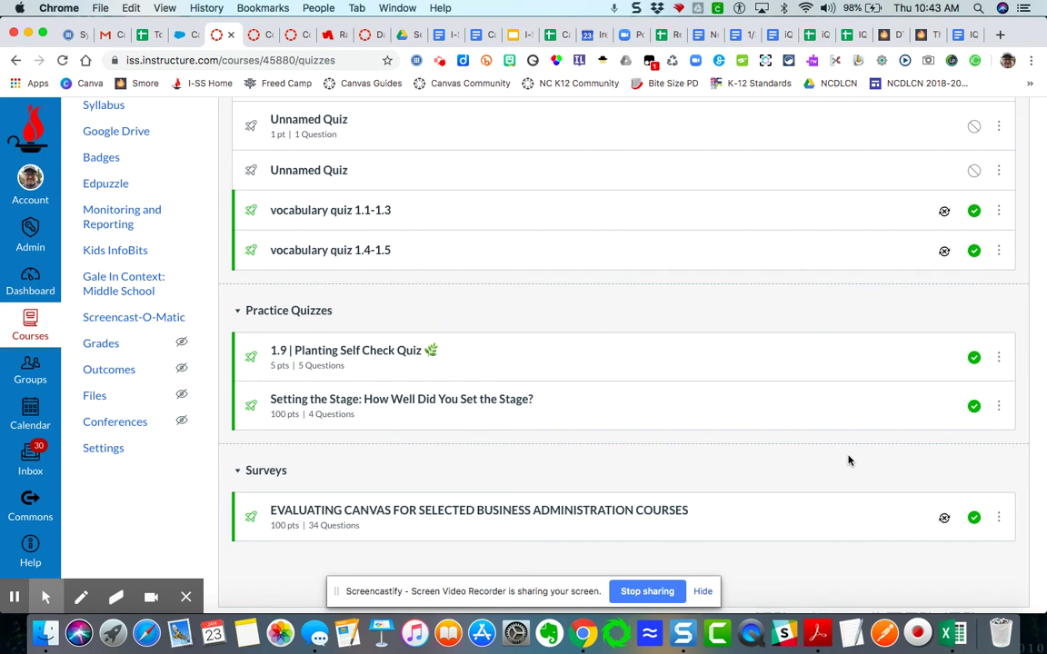
pyautogui.scroll(-1, 868, 471)
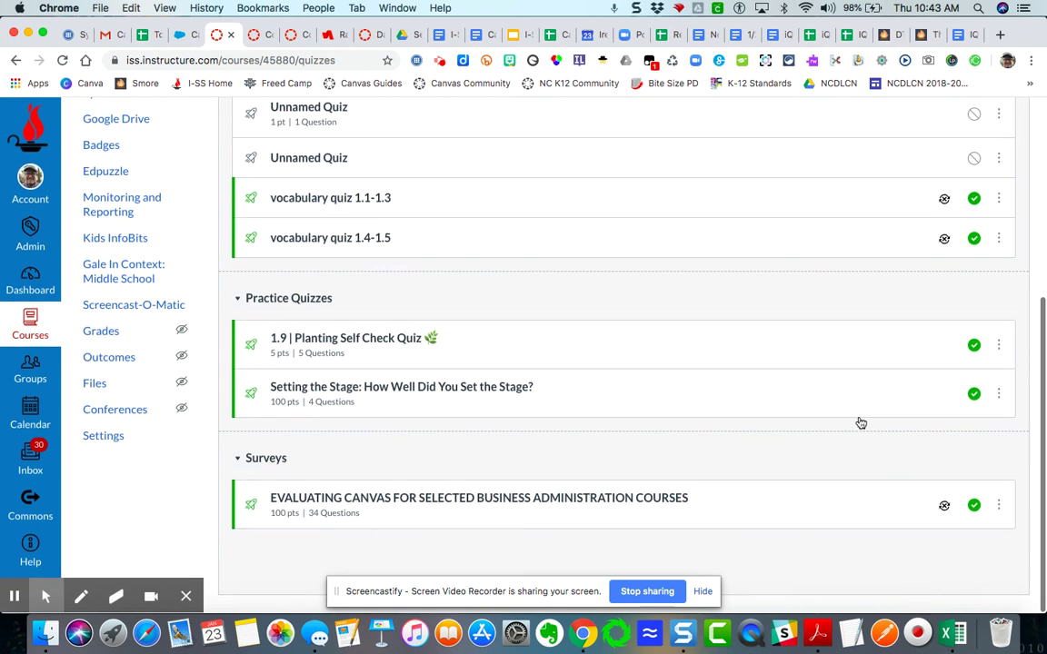